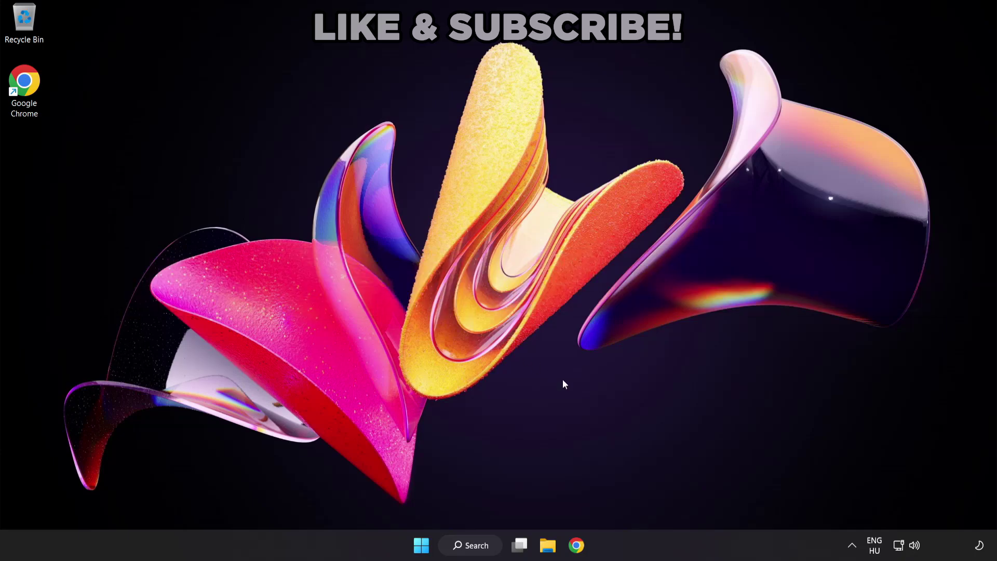
# - Switch the audio output from CABLE Input to Speakers (High Definition Audio Device) via quick settings
pyautogui.click(916, 547)
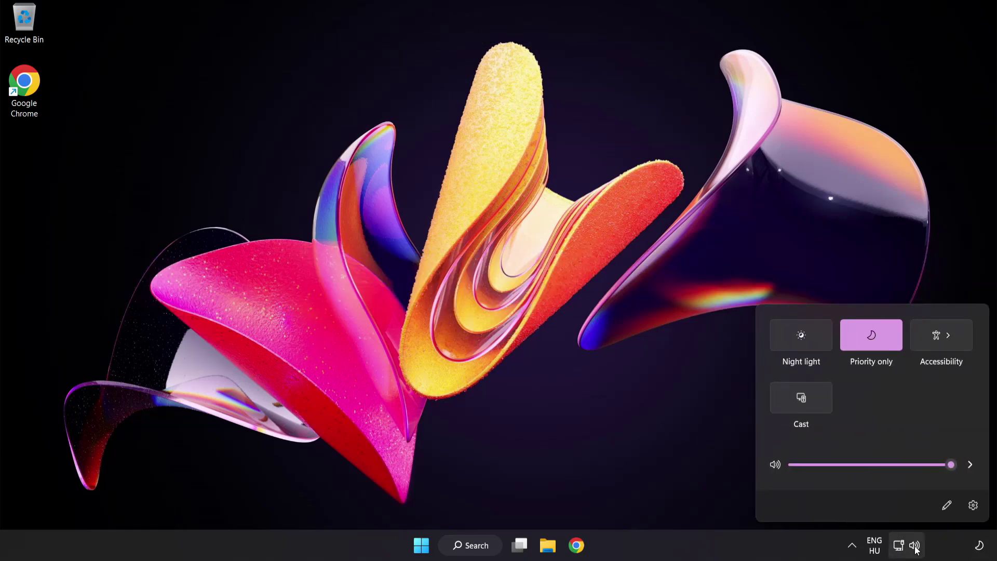
pyautogui.click(970, 466)
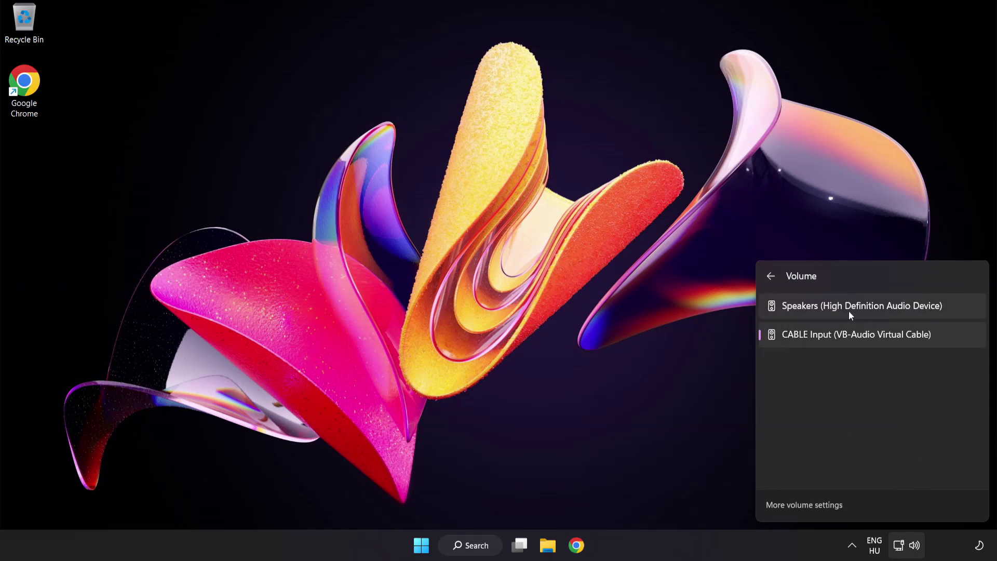
pyautogui.click(953, 309)
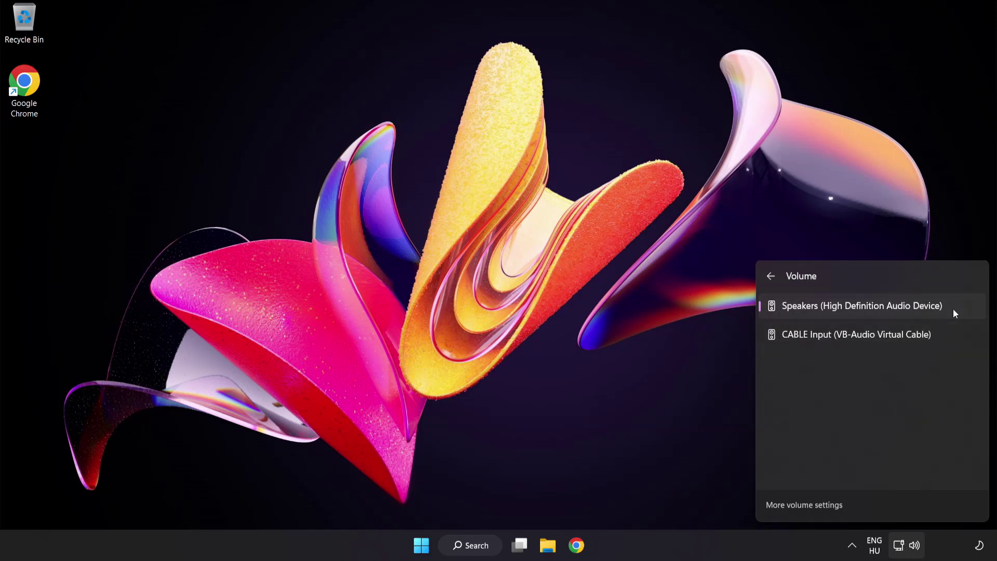
pyautogui.click(480, 274)
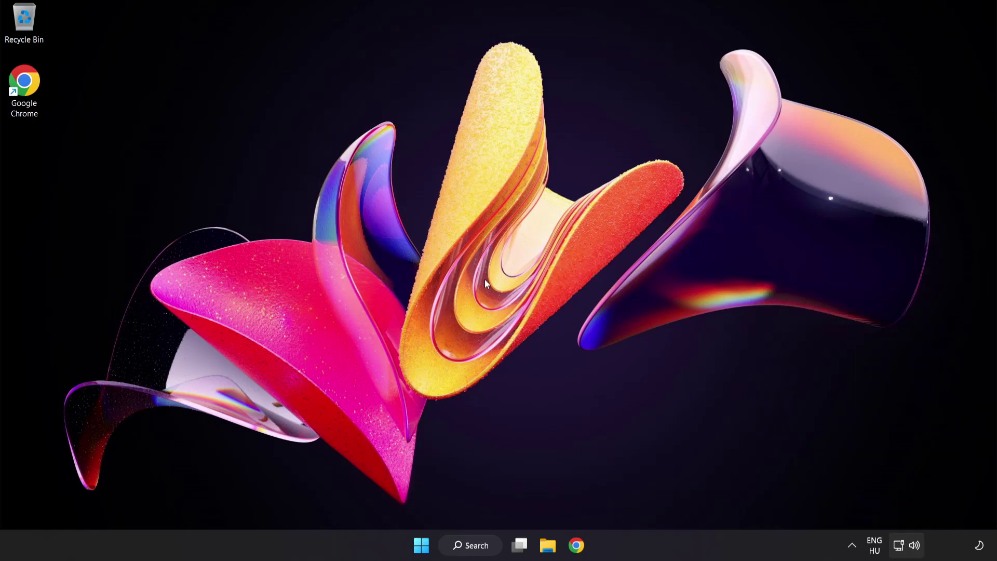
# - Reset sound devices and app volumes to recommended defaults in the Volume mixer, then close Settings
pyautogui.rightClick(915, 545)
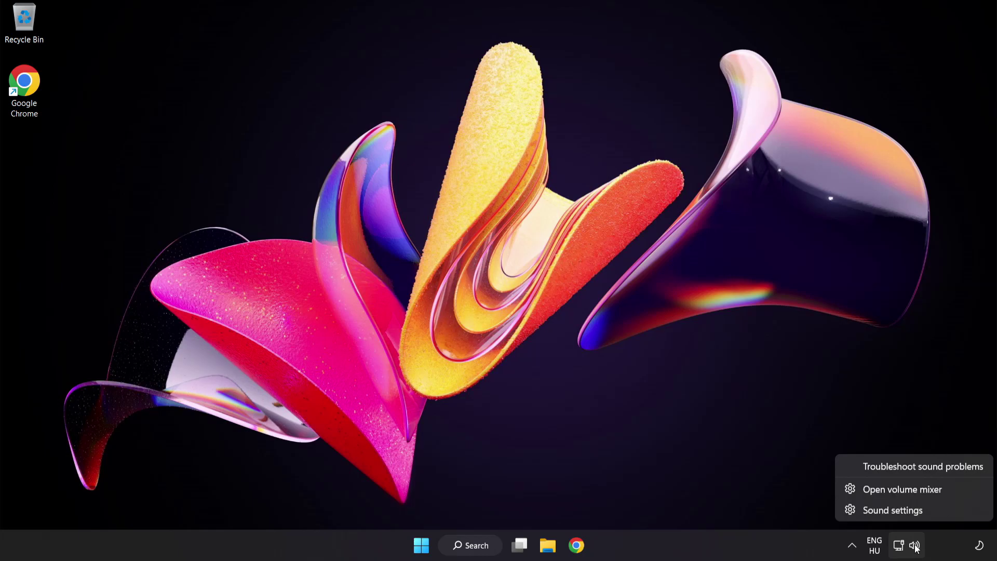
pyautogui.click(957, 490)
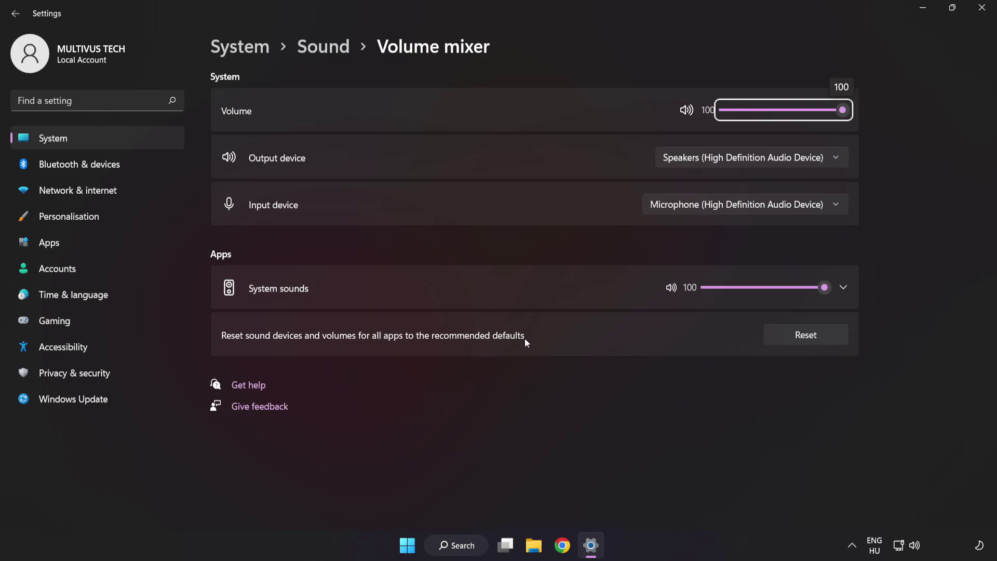
pyautogui.click(826, 341)
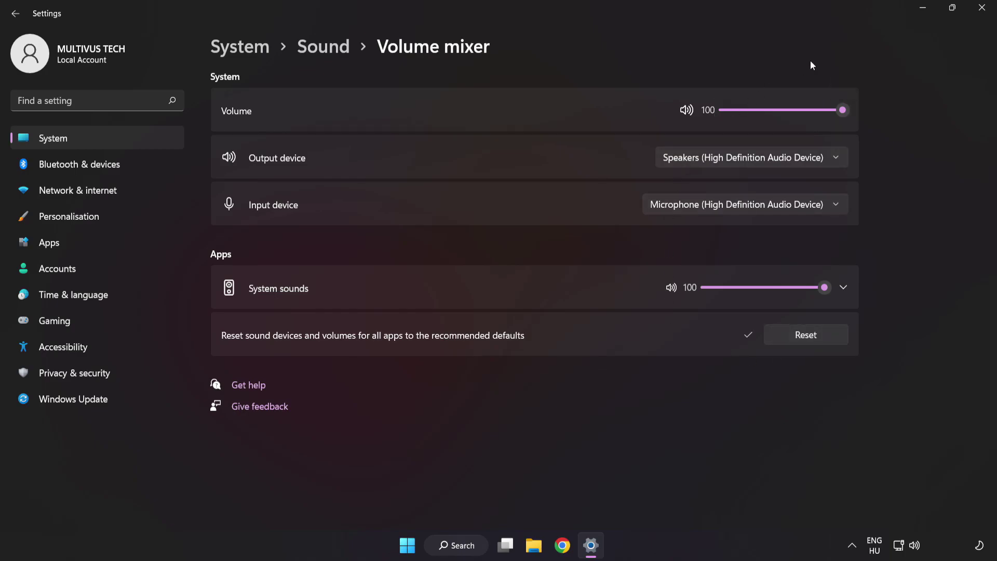
pyautogui.click(981, 10)
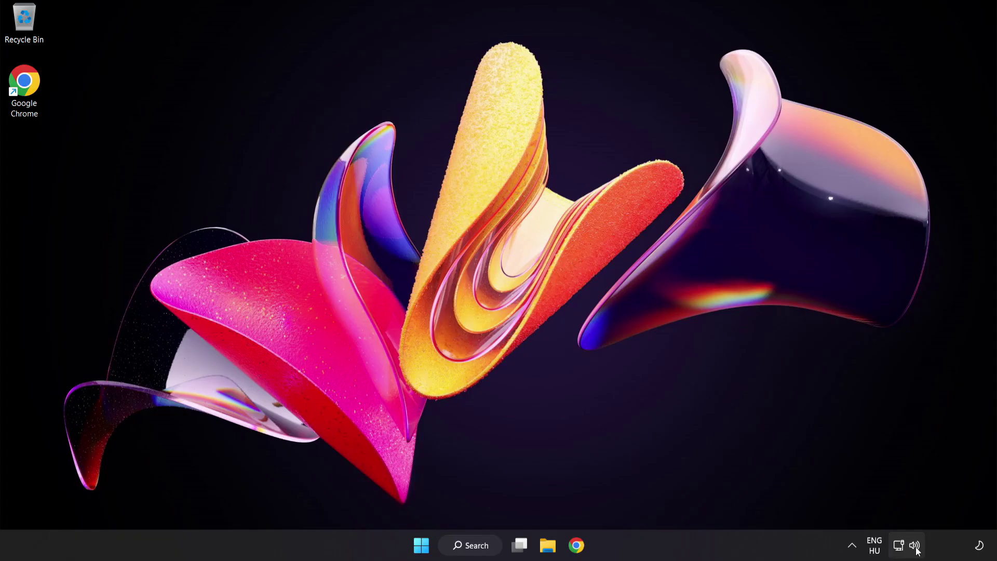
# - Show the Sound settings page and test the output volume slider, leaving it at 100
pyautogui.rightClick(916, 547)
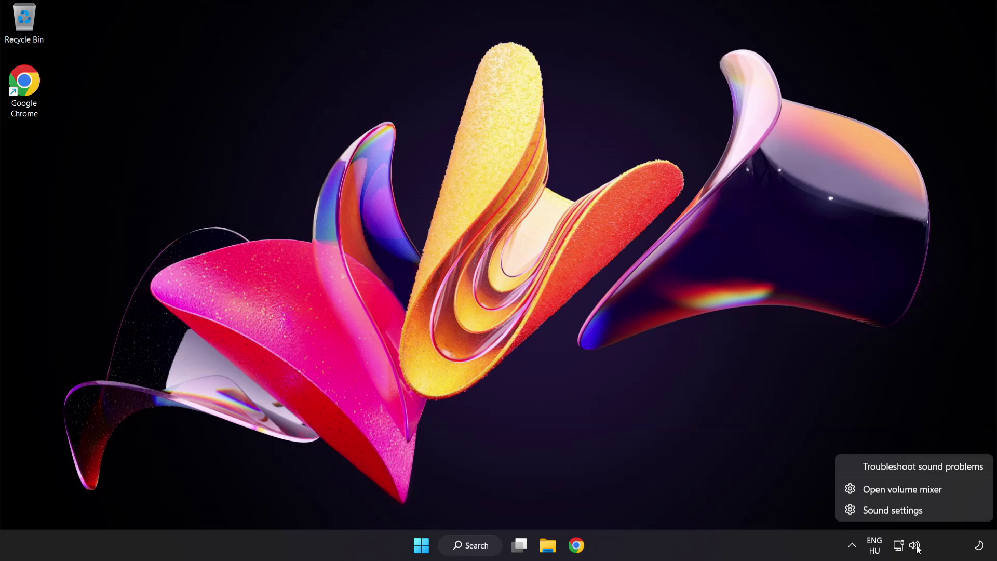
pyautogui.click(925, 512)
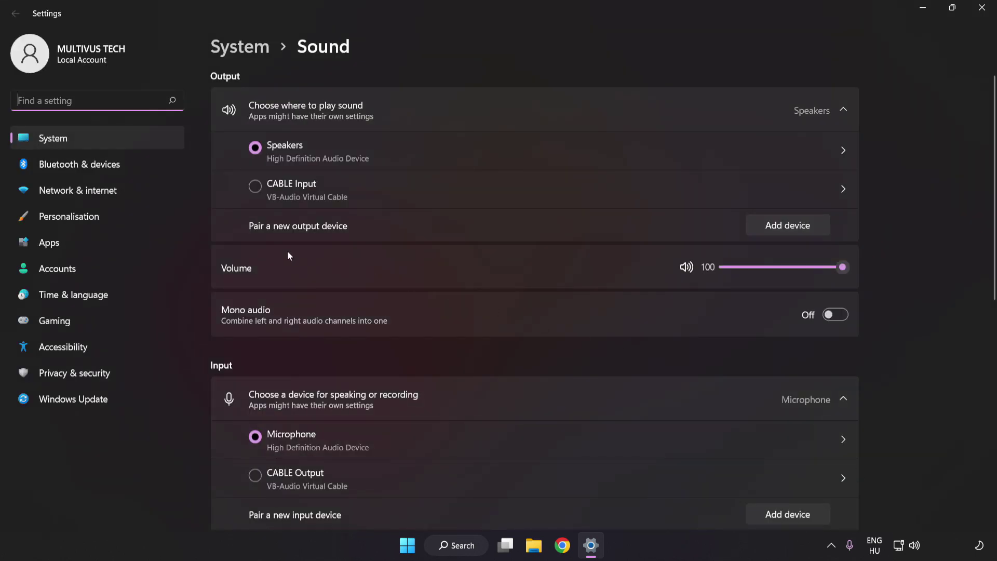
pyautogui.moveTo(832, 269)
pyautogui.mouseDown()
pyautogui.moveTo(803, 270)
pyautogui.moveTo(935, 271)
pyautogui.mouseUp()
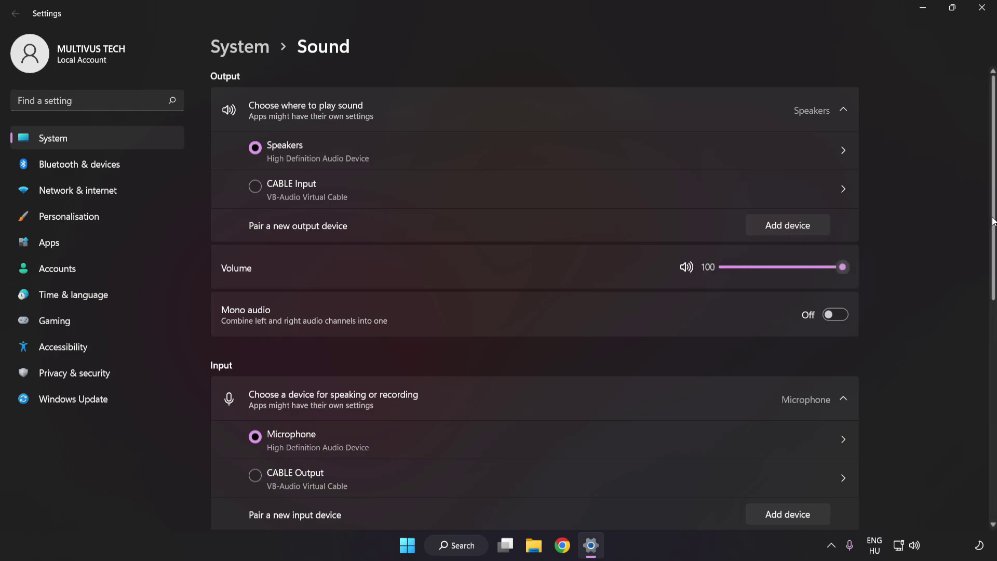
pyautogui.scroll(-2, 981, 348)
pyautogui.scroll(-3, 981, 349)
pyautogui.scroll(-1, 981, 352)
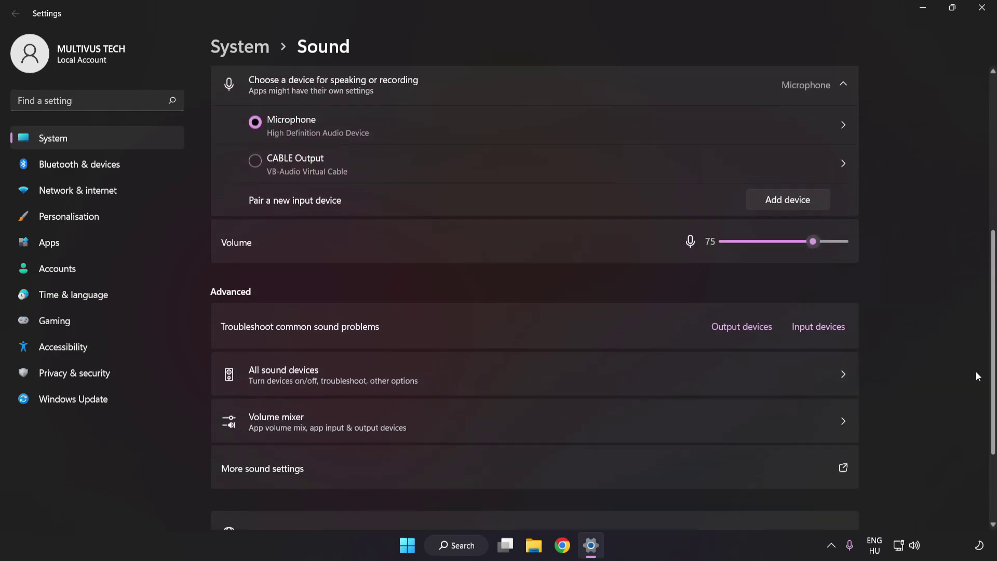
pyautogui.scroll(-1, 979, 393)
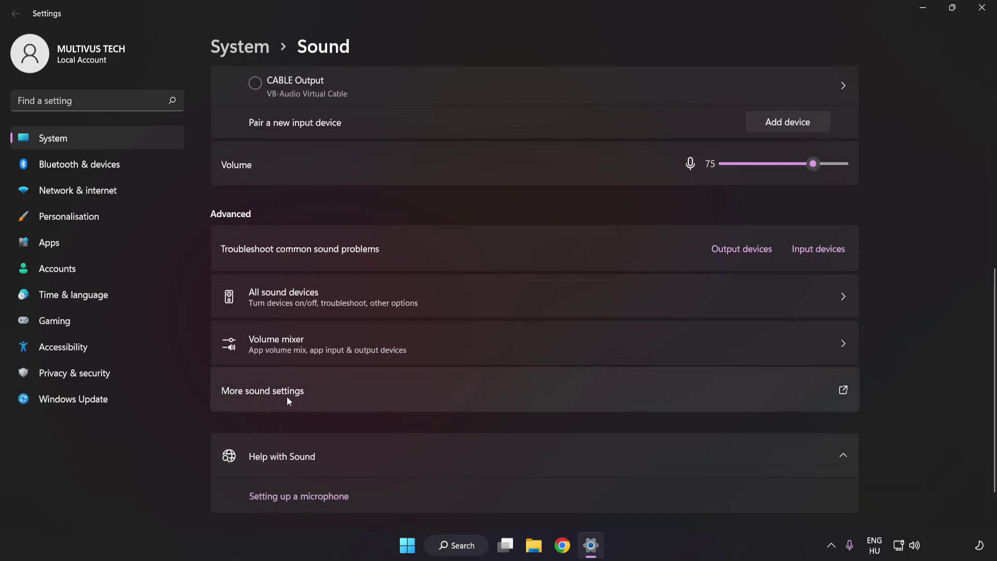
# - In the classic Sound panel, disable the CABLE Input playback device and select Speakers
pyautogui.click(459, 393)
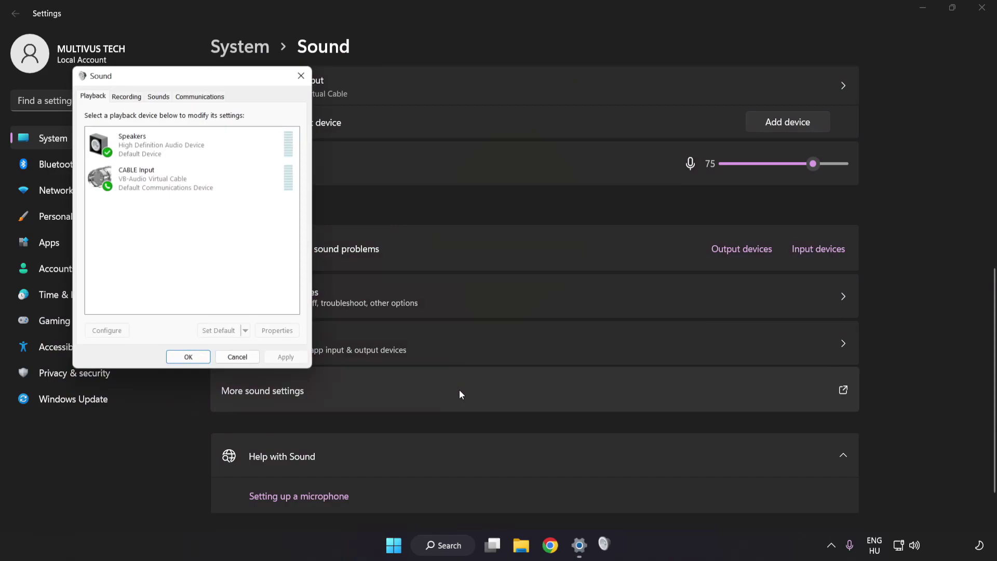
pyautogui.moveTo(195, 80); pyautogui.dragTo(497, 149)
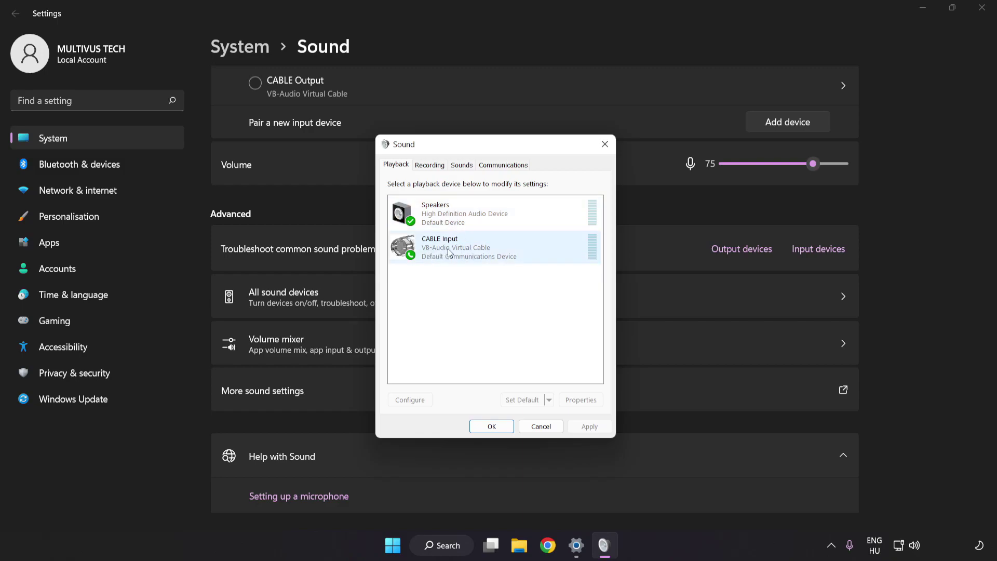
pyautogui.rightClick(485, 249)
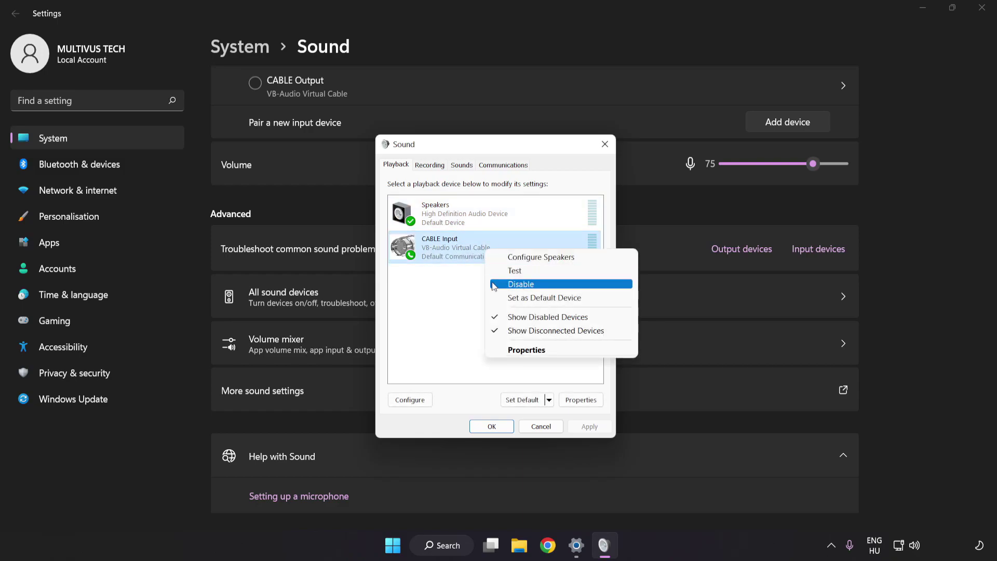
pyautogui.click(533, 285)
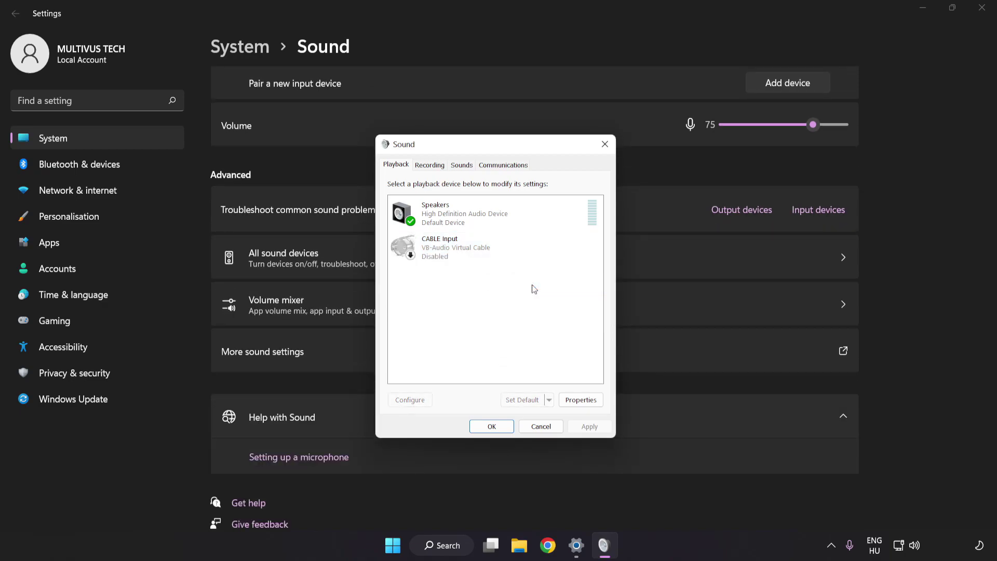
pyautogui.click(467, 219)
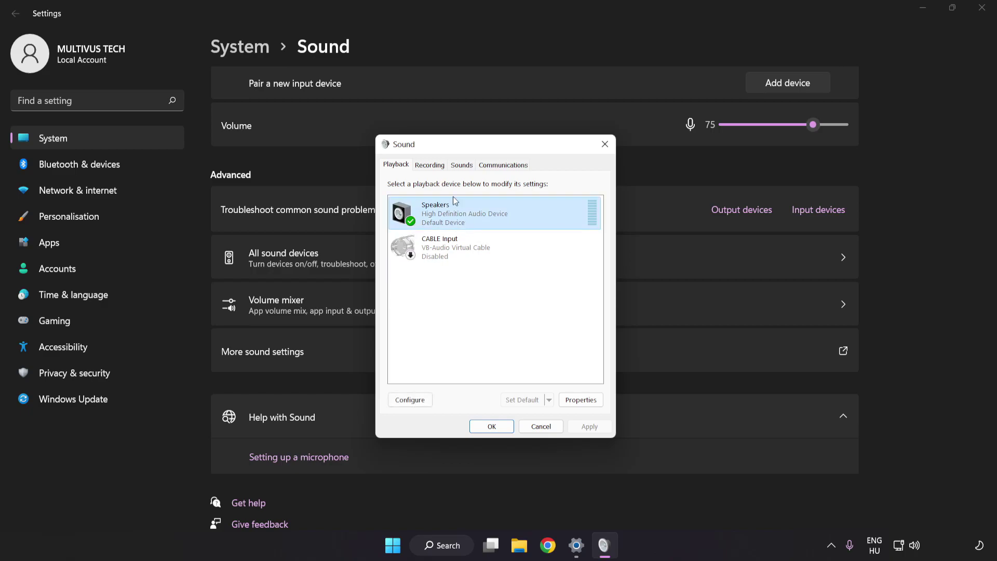
# - Run Configure Speakers with 7.1 Surround, keeping all optional and full-range speakers ticked through Finish
pyautogui.rightClick(518, 217)
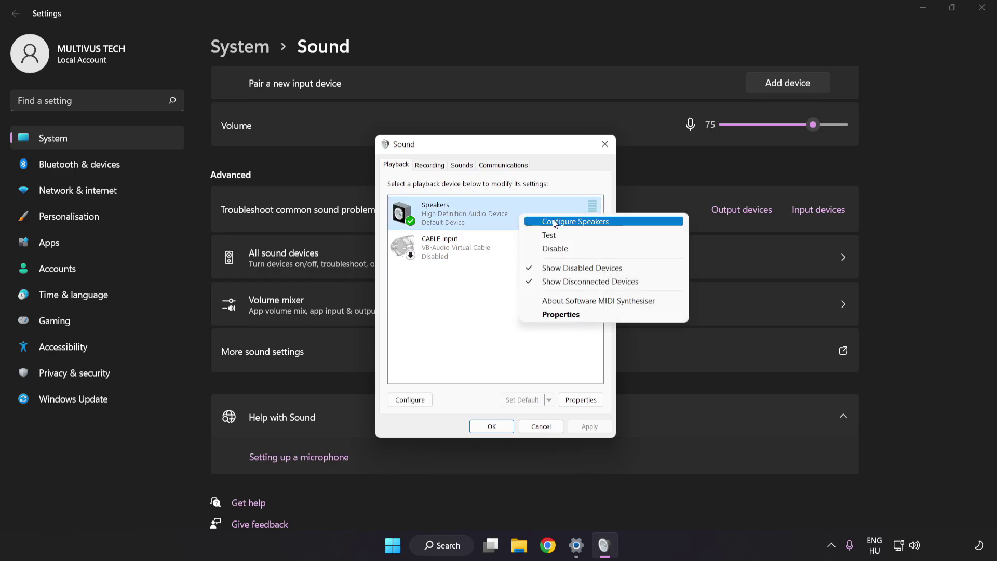
pyautogui.click(620, 223)
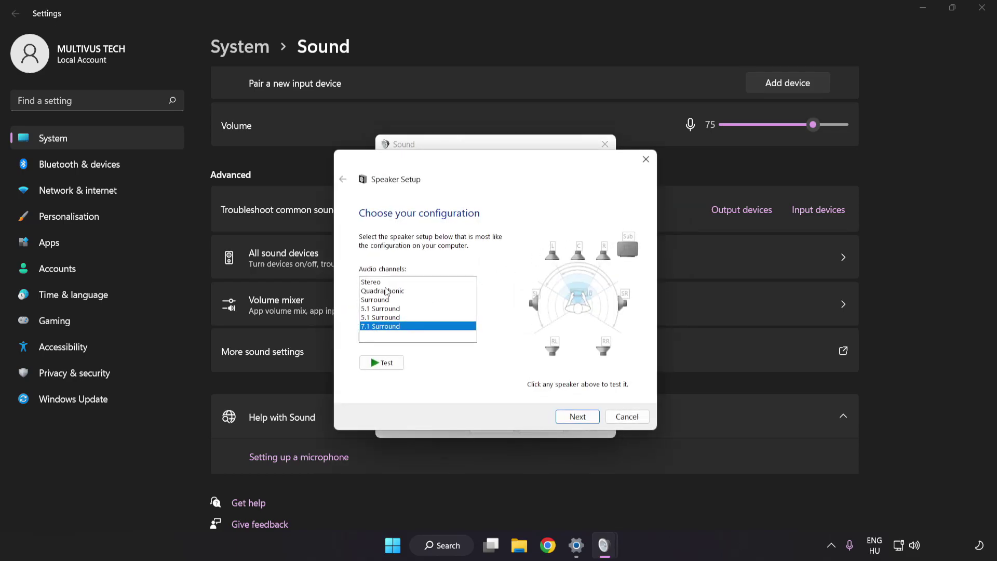
pyautogui.click(386, 282)
pyautogui.click(405, 312)
pyautogui.click(578, 417)
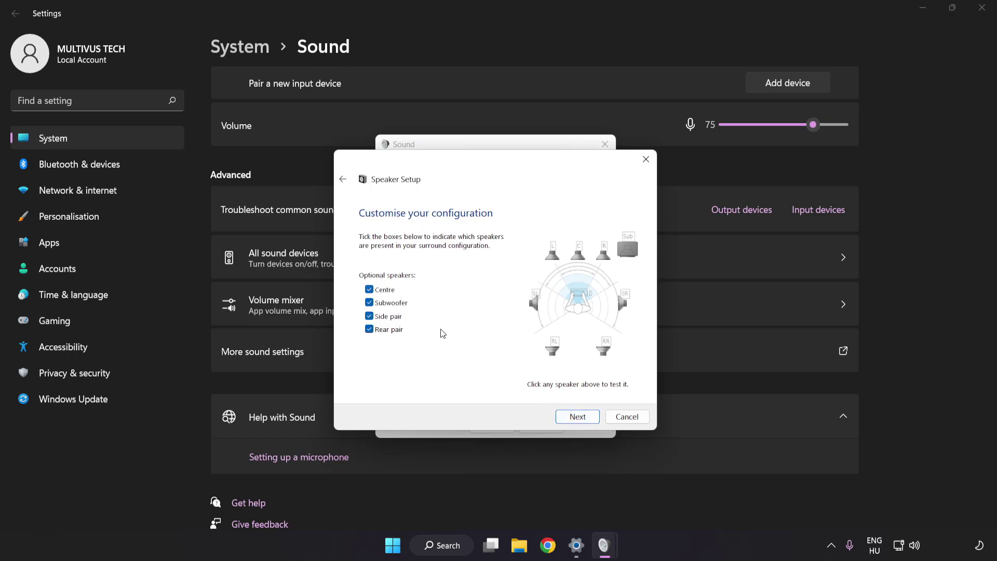
pyautogui.click(580, 416)
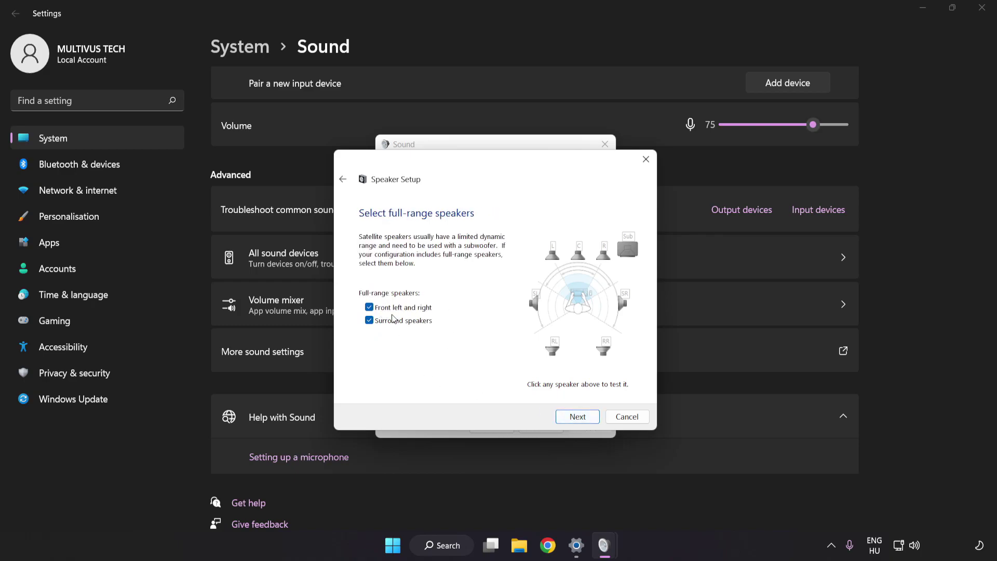
pyautogui.click(572, 417)
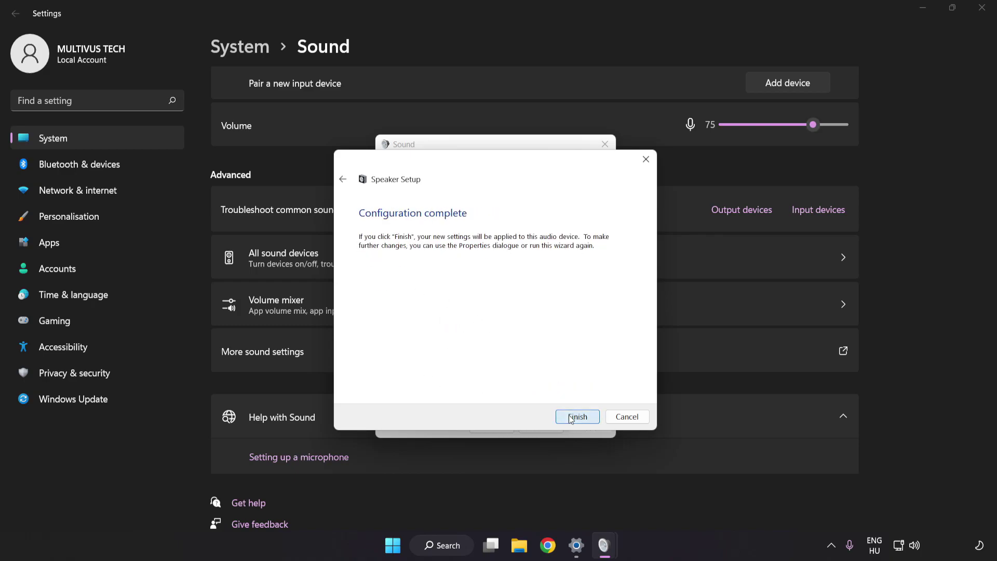
pyautogui.click(571, 418)
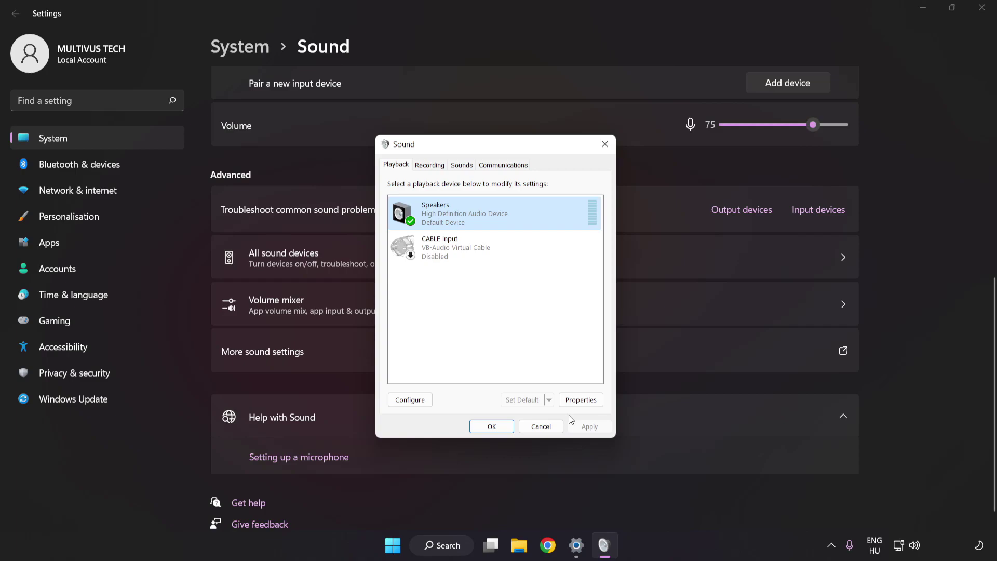
# - In Speakers Properties Enhancements, tick Disable all enhancements and apply it
pyautogui.click(446, 218)
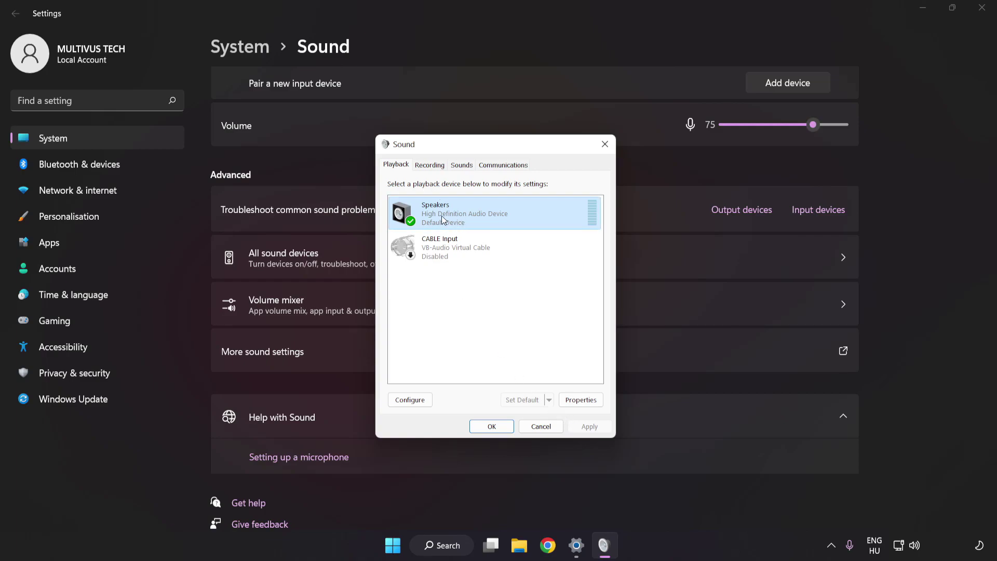
pyautogui.click(586, 407)
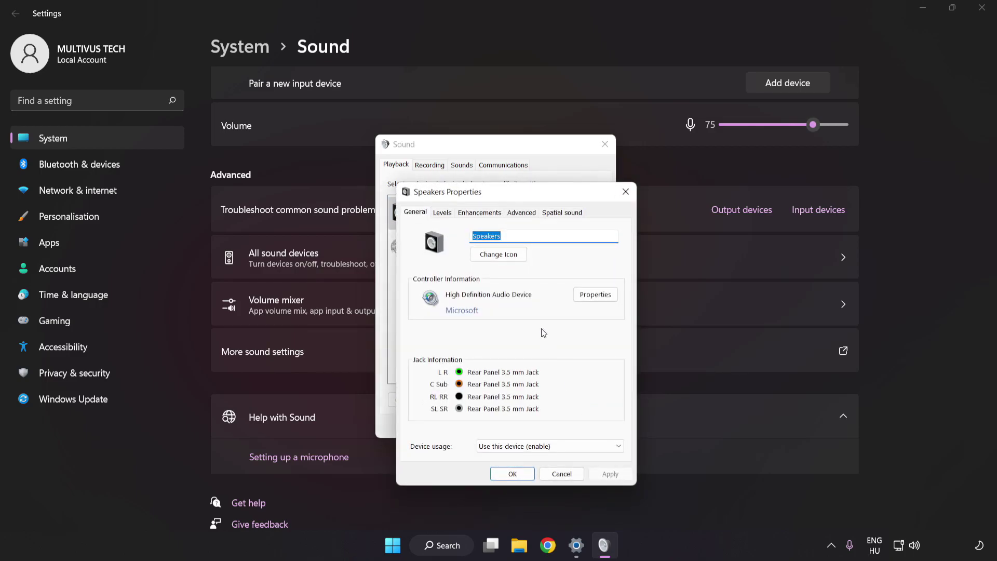
pyautogui.moveTo(516, 201); pyautogui.dragTo(488, 154)
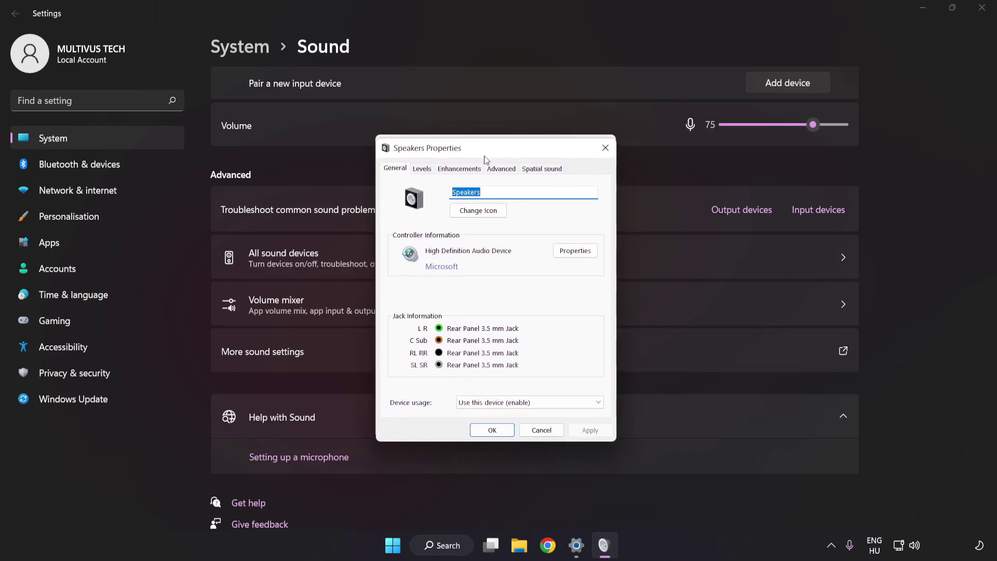
pyautogui.click(453, 170)
pyautogui.click(397, 223)
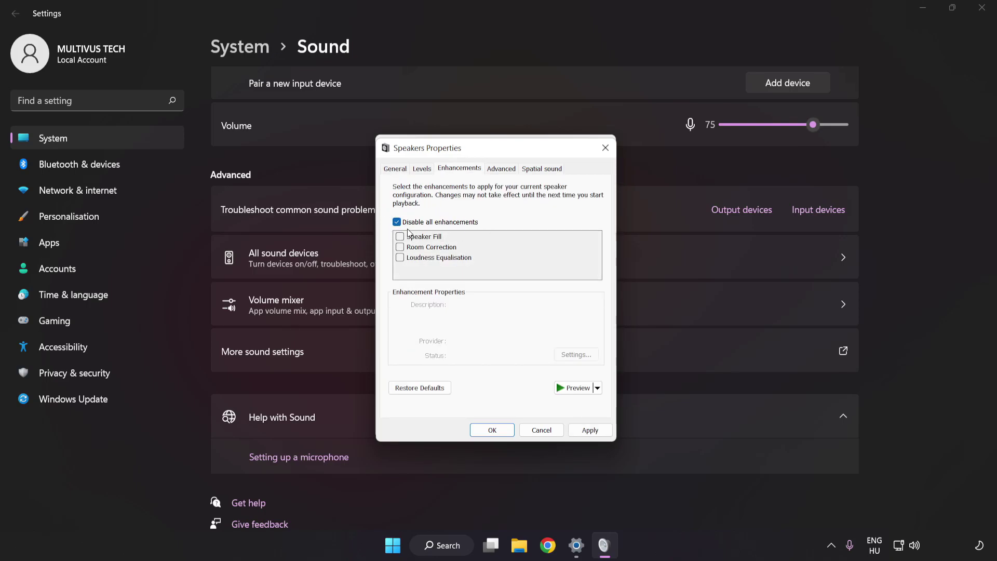
pyautogui.click(589, 430)
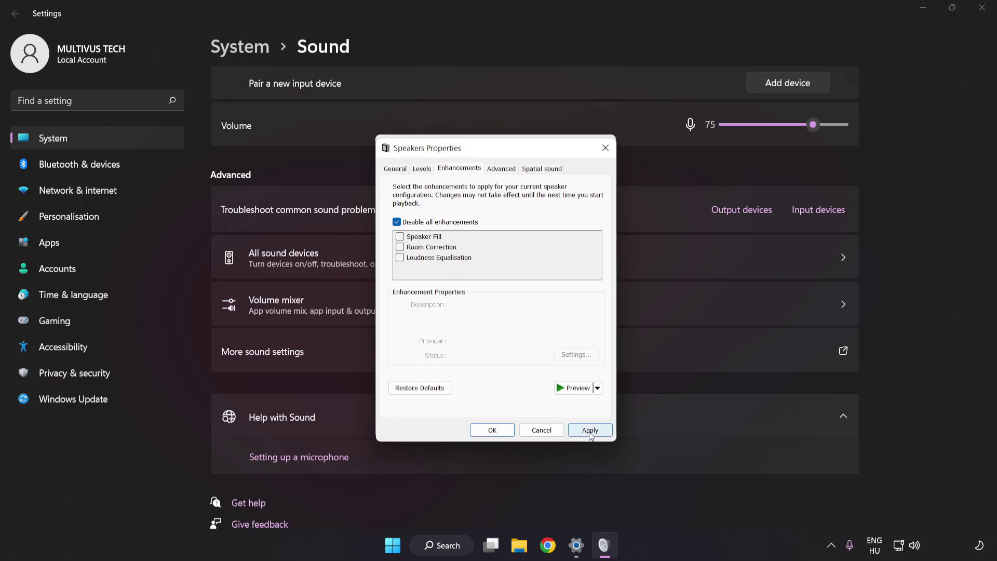
# - Keep the Advanced default format at 16 bit, 48000 Hz (DVD Quality) and confirm both sound dialogs
pyautogui.click(499, 169)
pyautogui.click(499, 231)
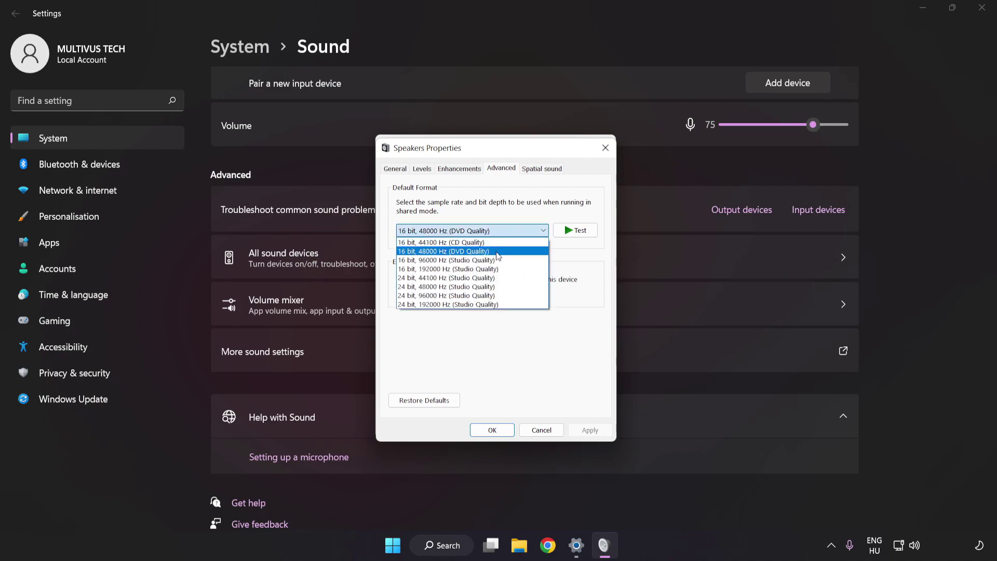
pyautogui.click(497, 251)
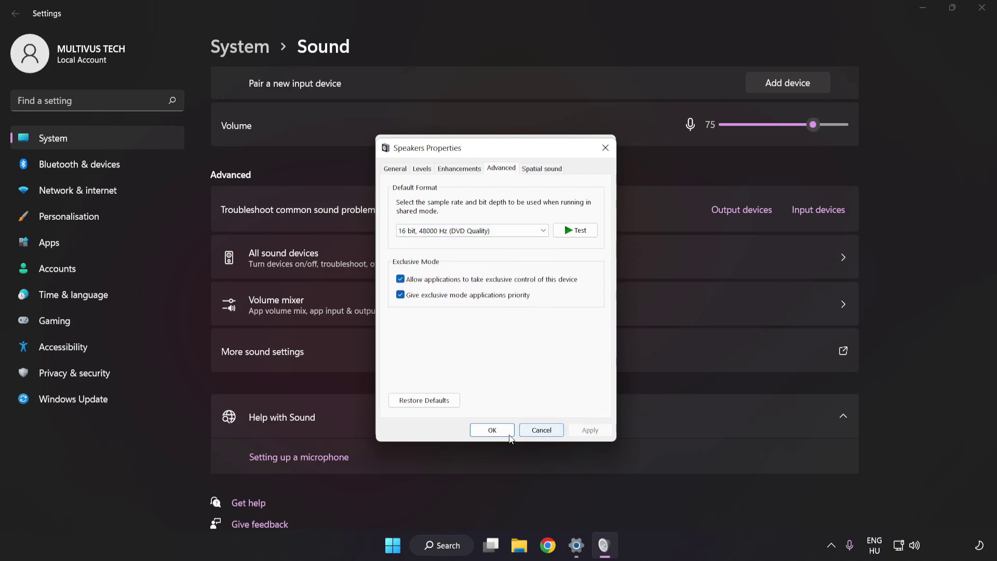
pyautogui.click(491, 431)
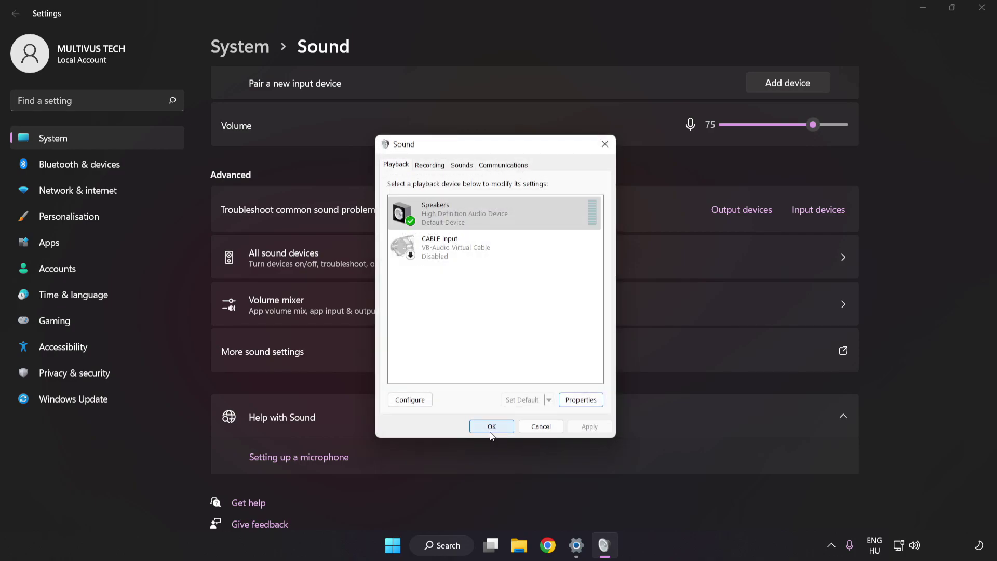
pyautogui.click(491, 427)
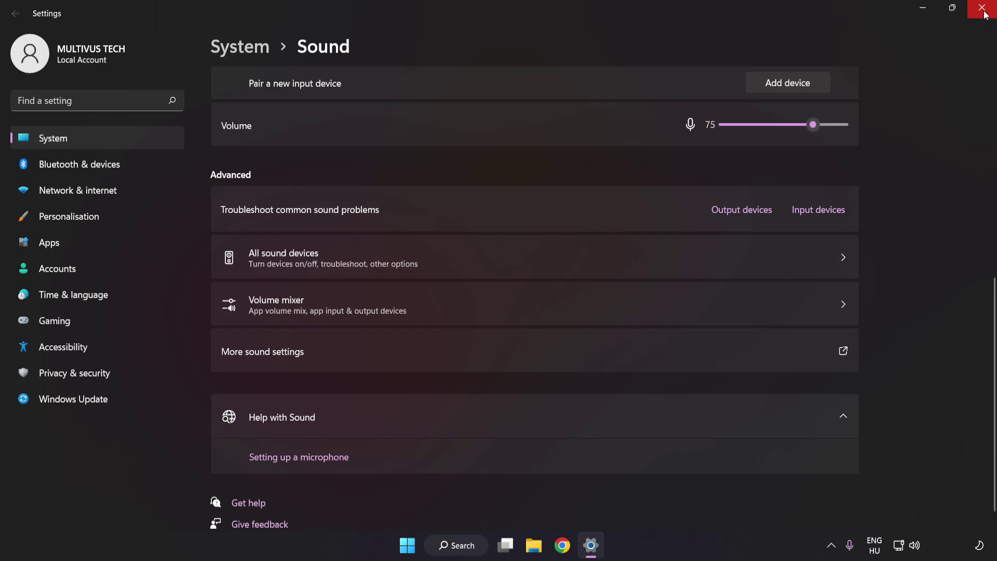
# - Close Settings, search Windows for 'device manager' and launch Device Manager from the results
pyautogui.click(982, 10)
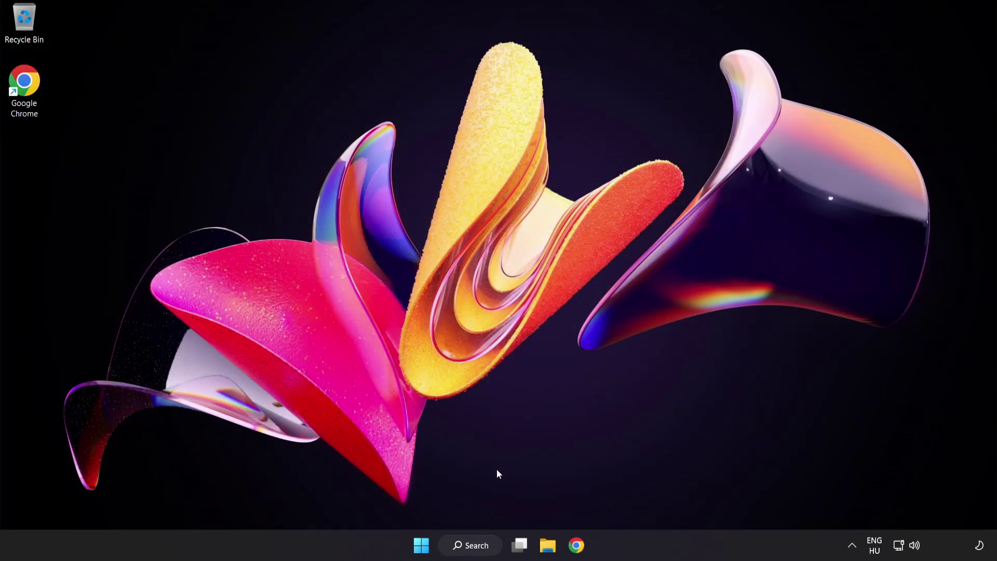
pyautogui.click(422, 545)
pyautogui.click(660, 501)
pyautogui.click(474, 546)
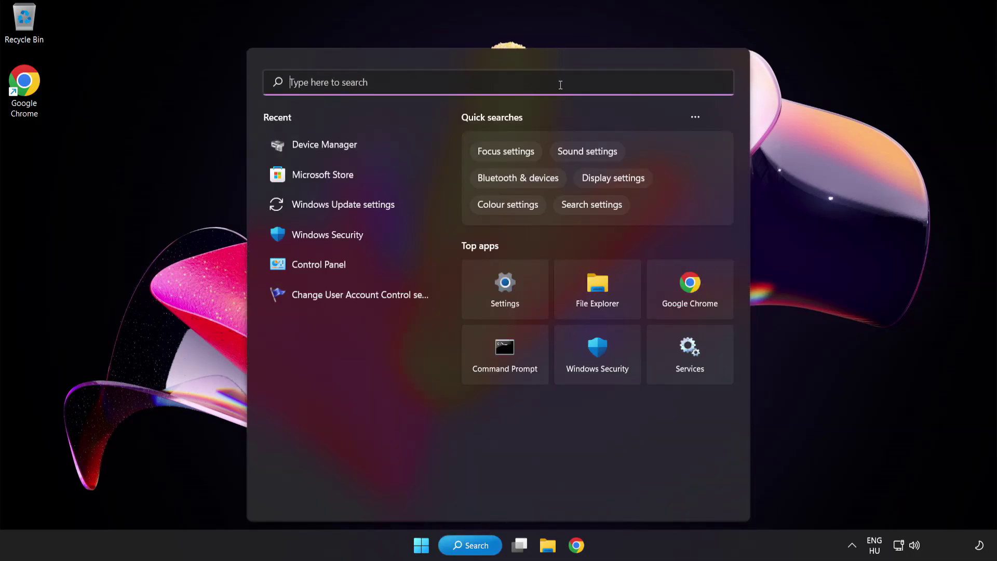
pyautogui.write('device man')
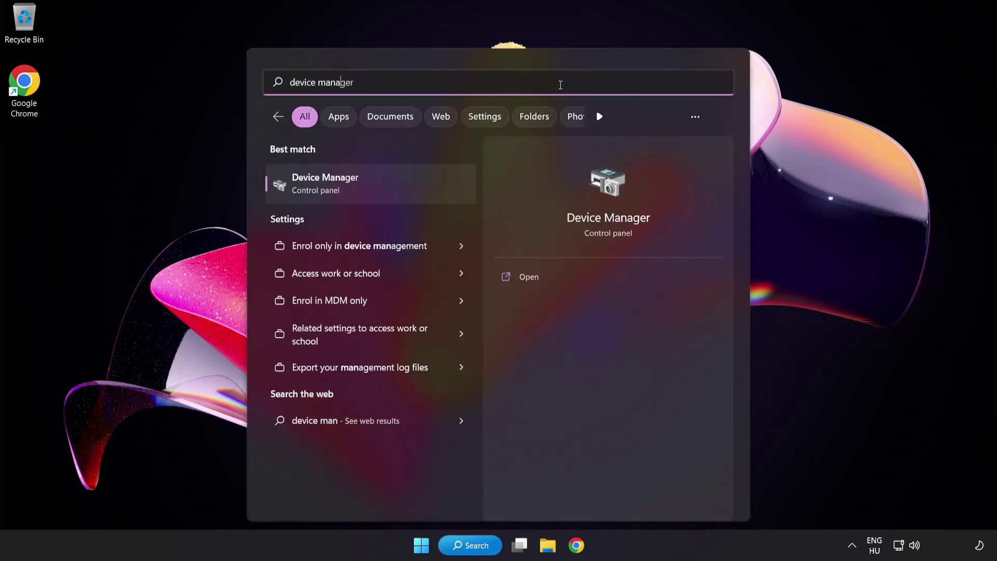
pyautogui.write('ager')
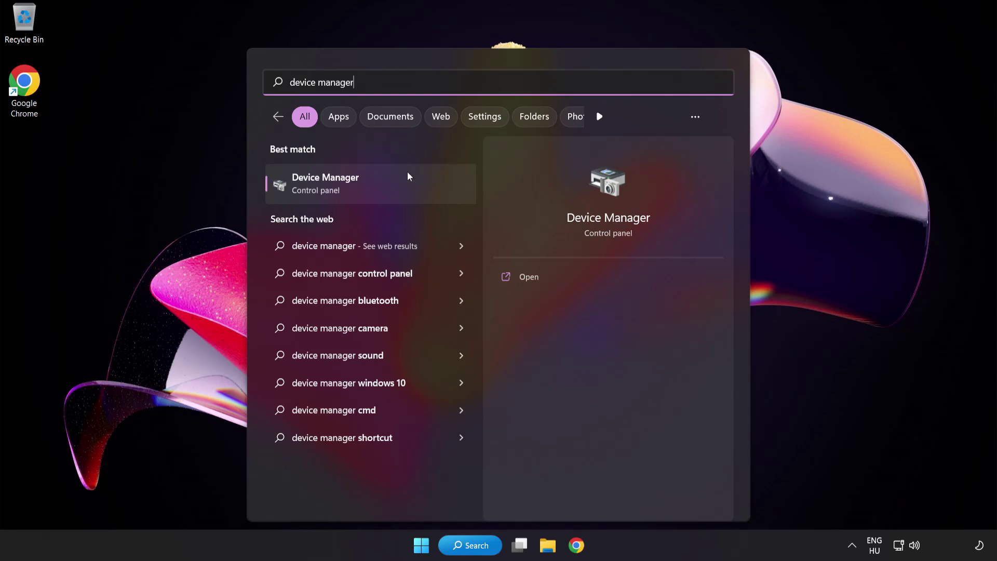
pyautogui.click(386, 185)
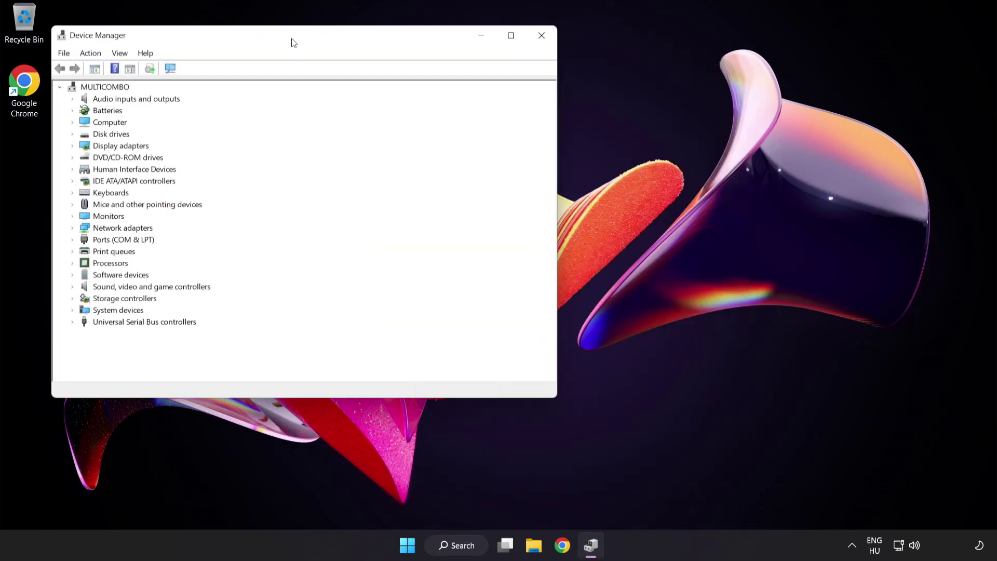
# - Expand Sound, video and game controllers and bring up the context menu for High Definition Audio Device
pyautogui.moveTo(293, 42); pyautogui.dragTo(478, 108)
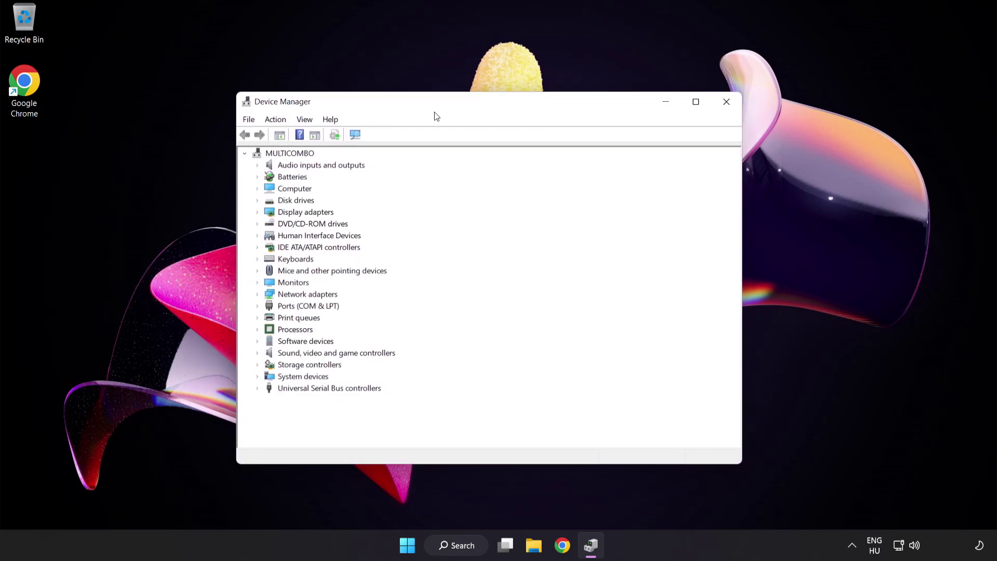
pyautogui.click(271, 354)
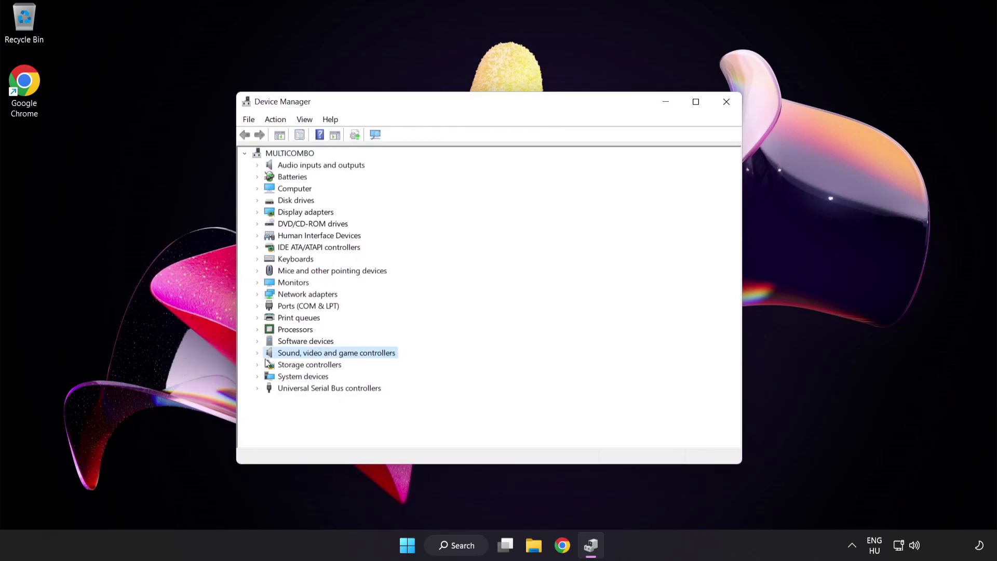
pyautogui.click(257, 353)
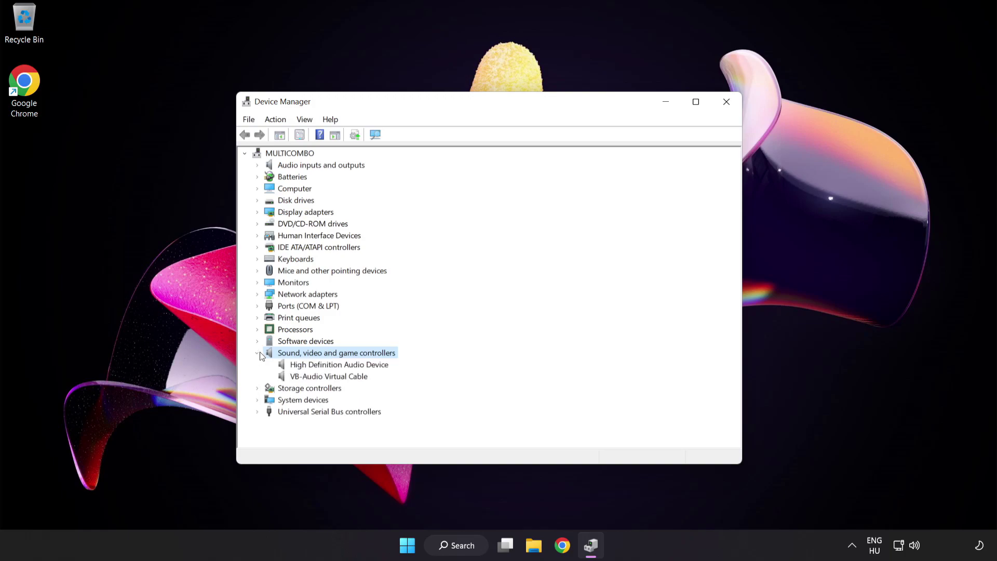
pyautogui.click(300, 364)
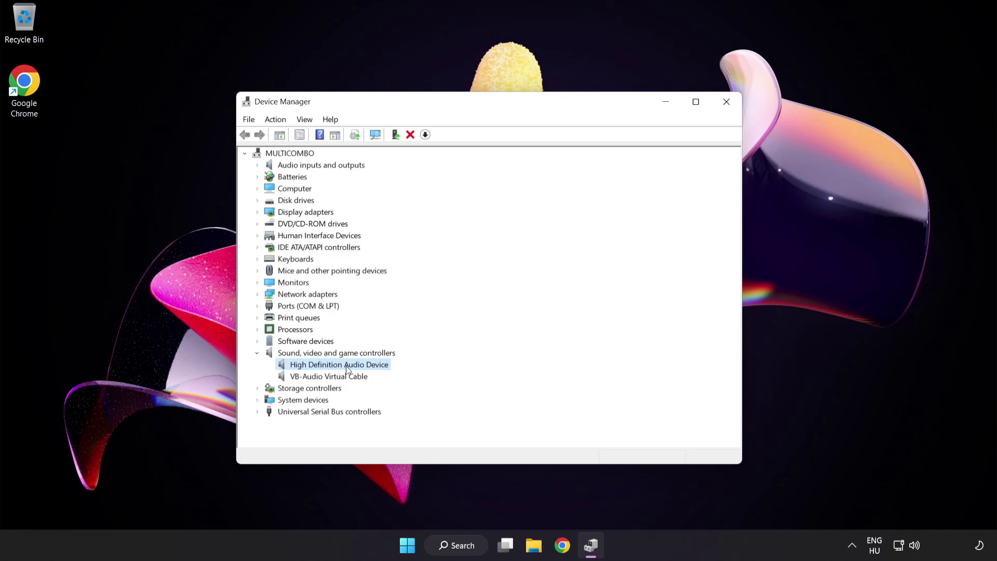
pyautogui.rightClick(346, 367)
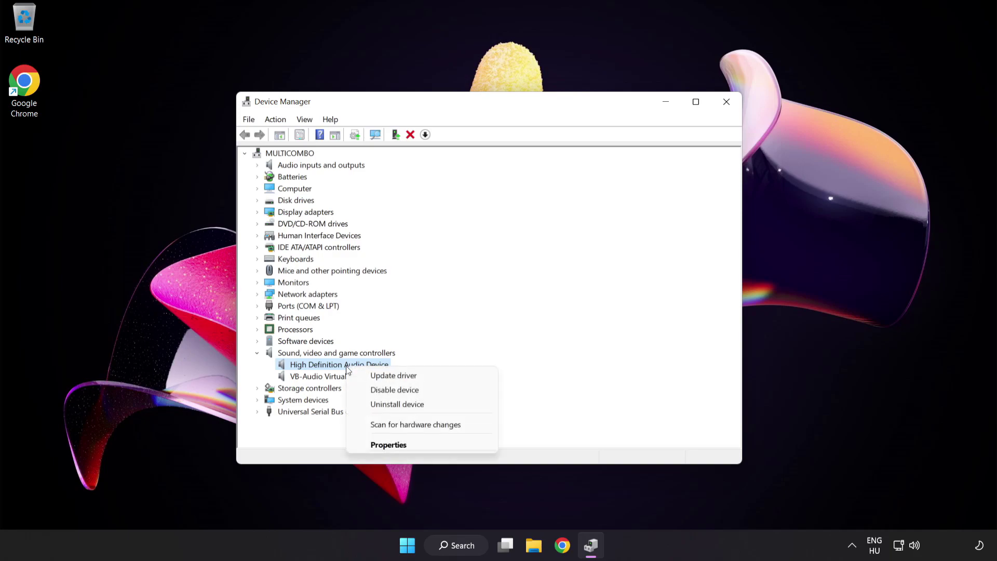
# - Start Update driver, choosing Browse my computer and picking from drivers already on the computer
pyautogui.click(426, 376)
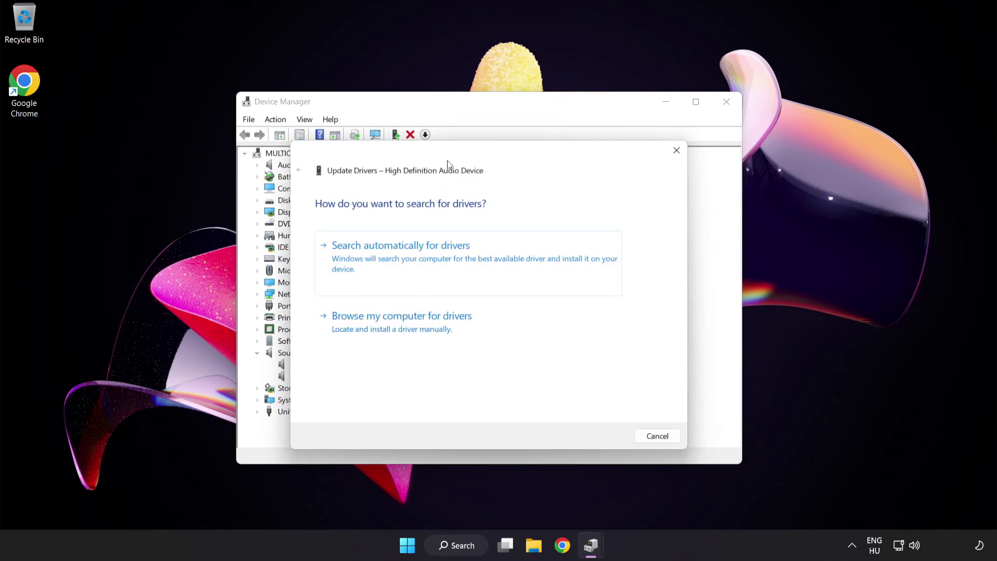
pyautogui.moveTo(450, 159); pyautogui.dragTo(471, 141)
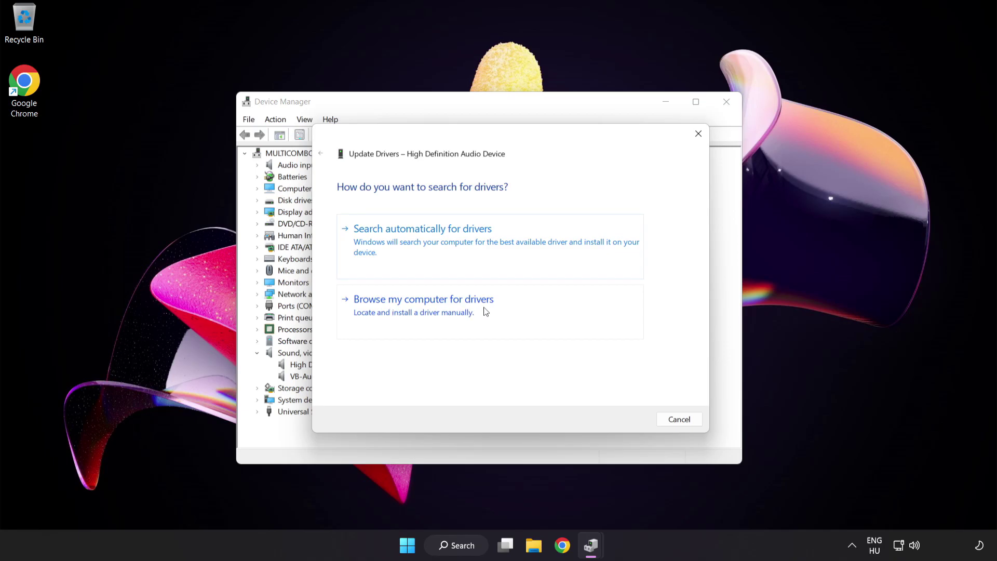
pyautogui.click(449, 315)
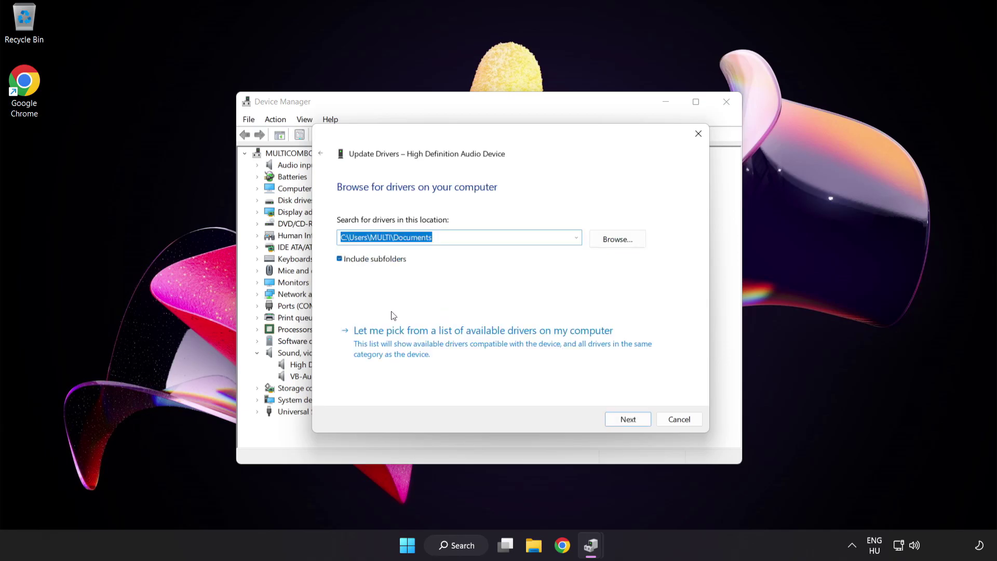
pyautogui.click(437, 350)
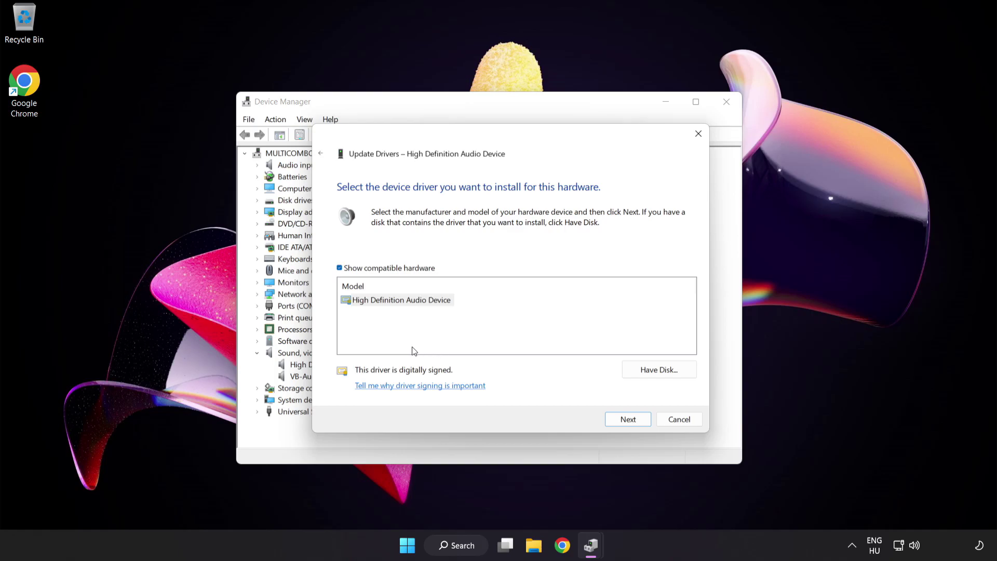
# - Install the High Definition Audio Device driver, accepting the compatibility warning, and close the wizard
pyautogui.click(367, 304)
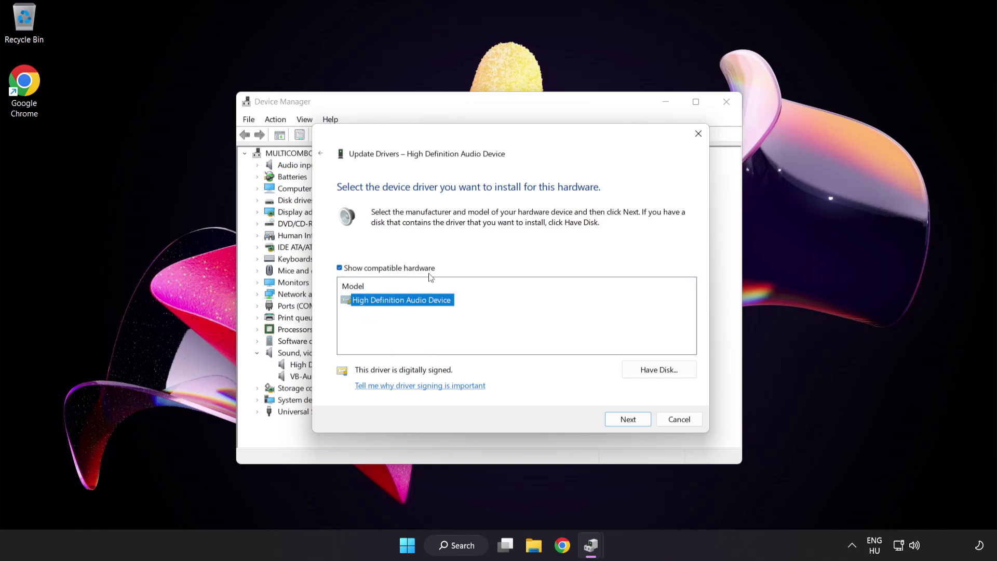
pyautogui.click(635, 420)
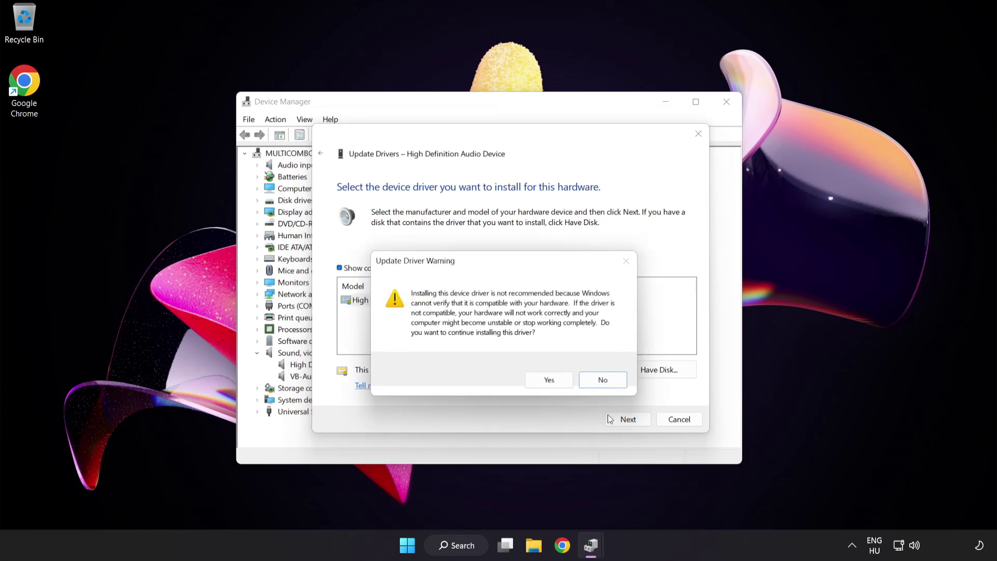
pyautogui.click(550, 382)
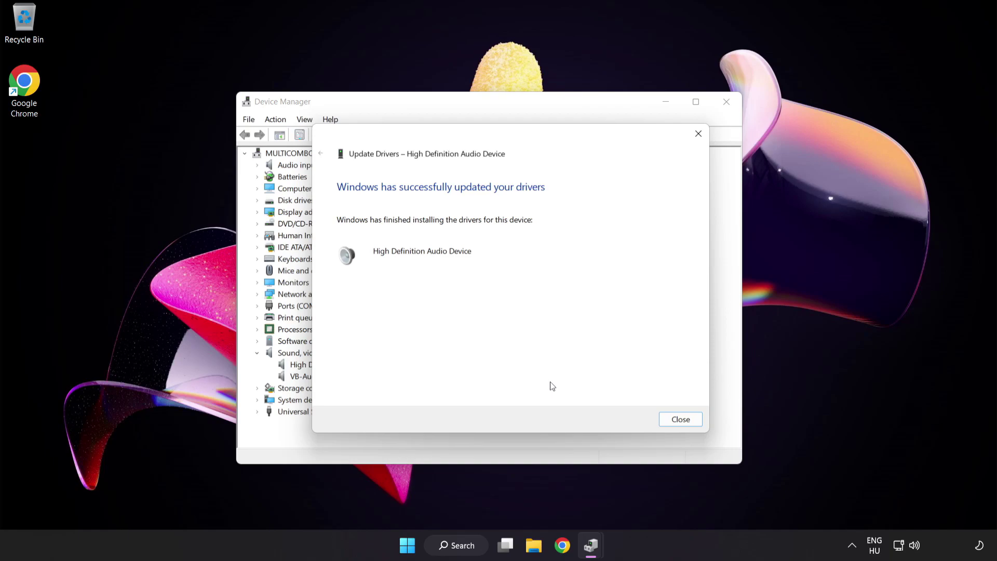
pyautogui.click(686, 421)
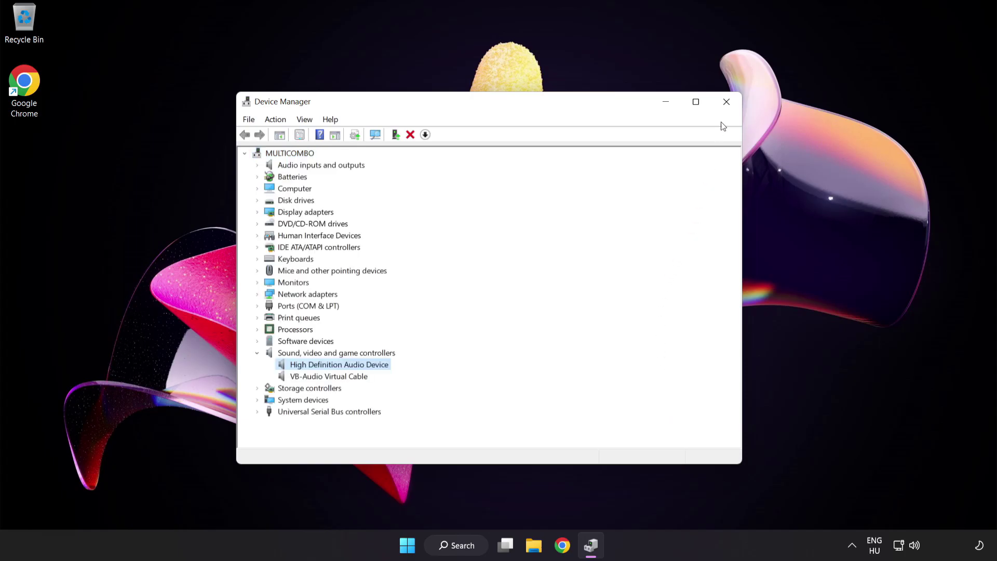
# - Close Device Manager, then briefly show the Start power options before dismissing them
pyautogui.click(727, 101)
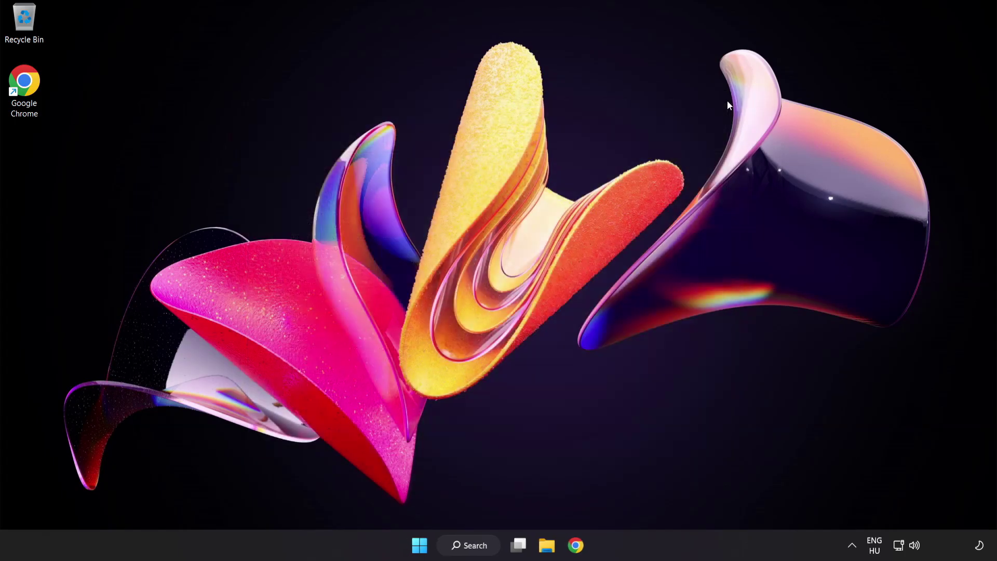
pyautogui.click(422, 546)
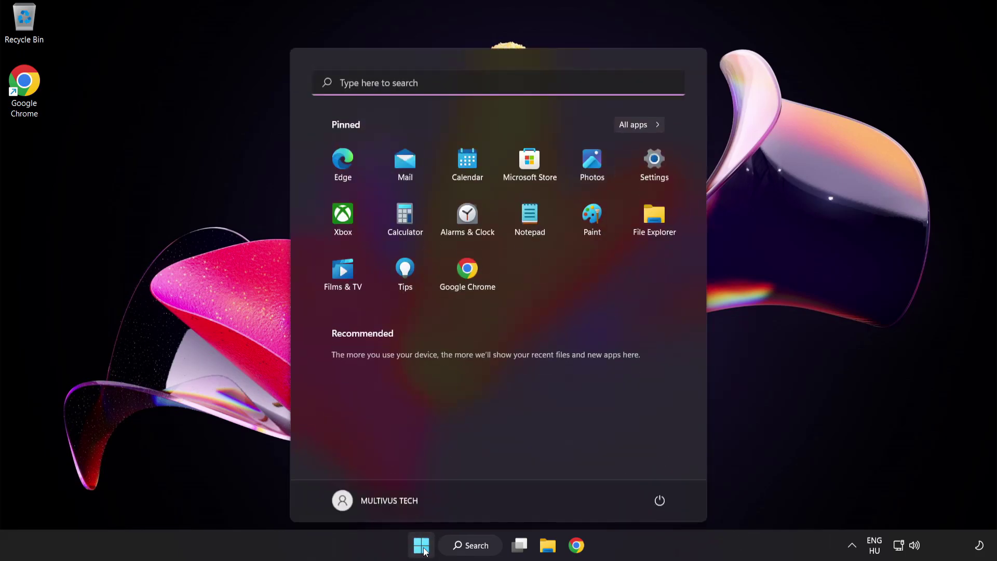
pyautogui.click(660, 503)
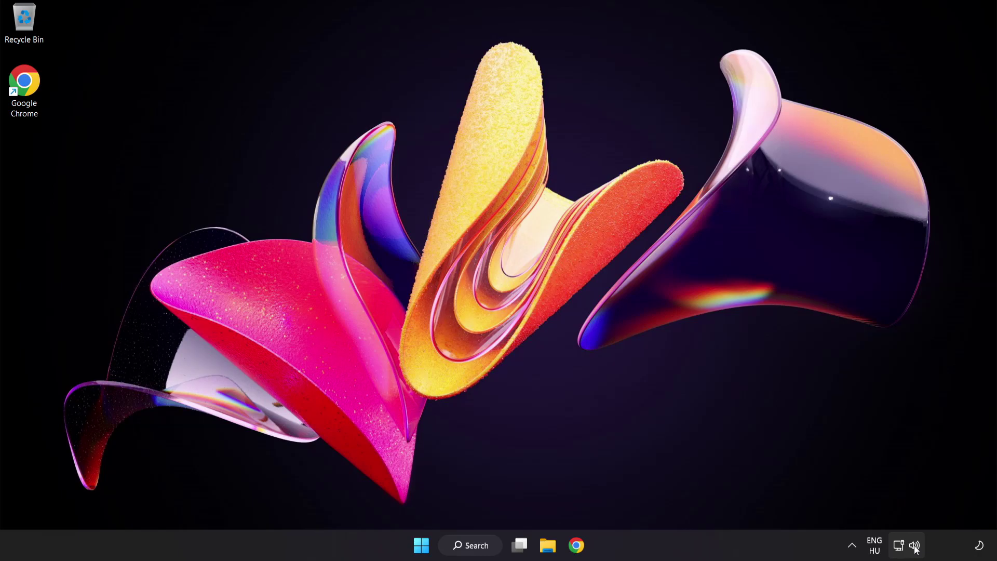
# - From the taskbar speaker icon's menu, choose Troubleshoot sound problems to launch the Playing Audio troubleshooter
pyautogui.rightClick(917, 547)
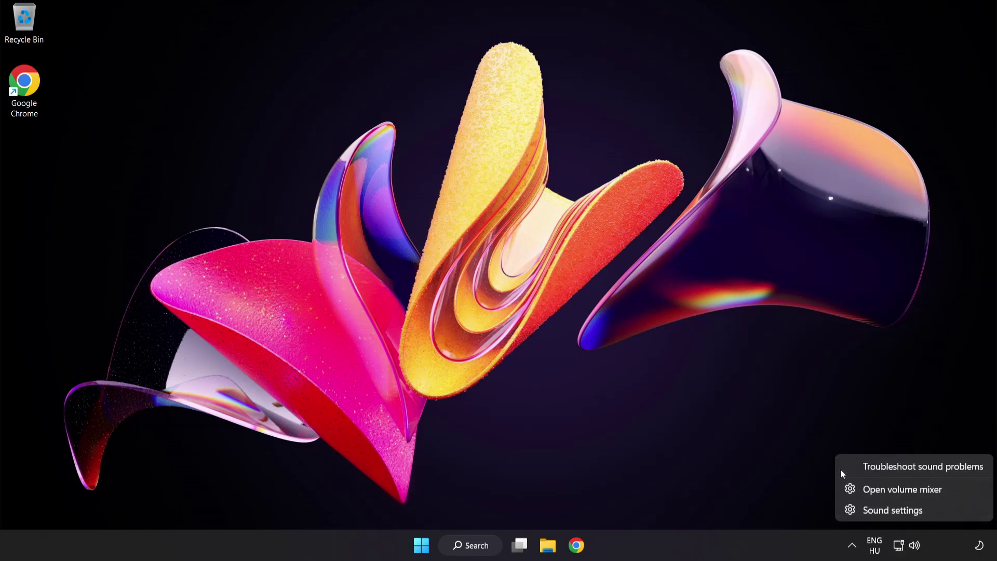
pyautogui.click(926, 465)
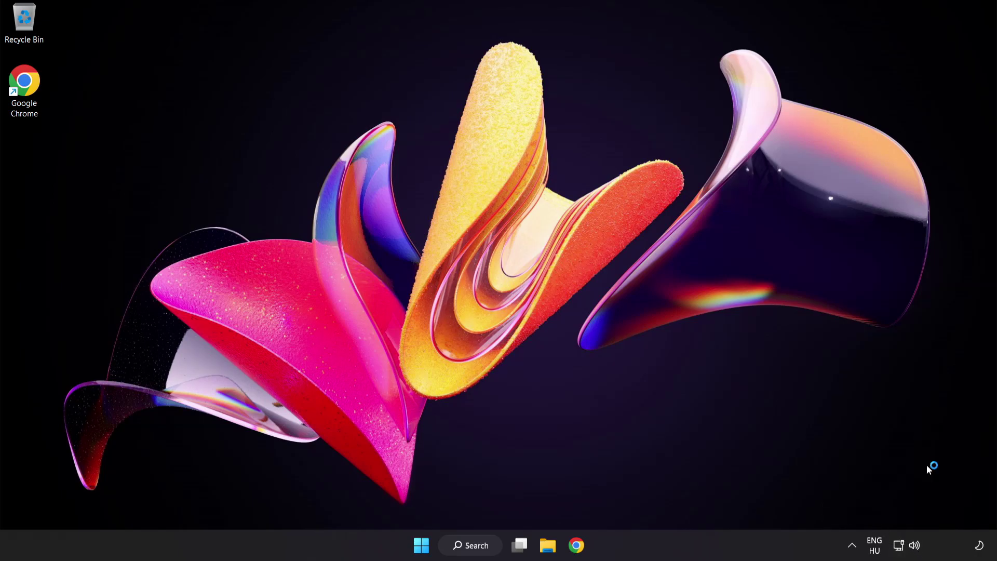